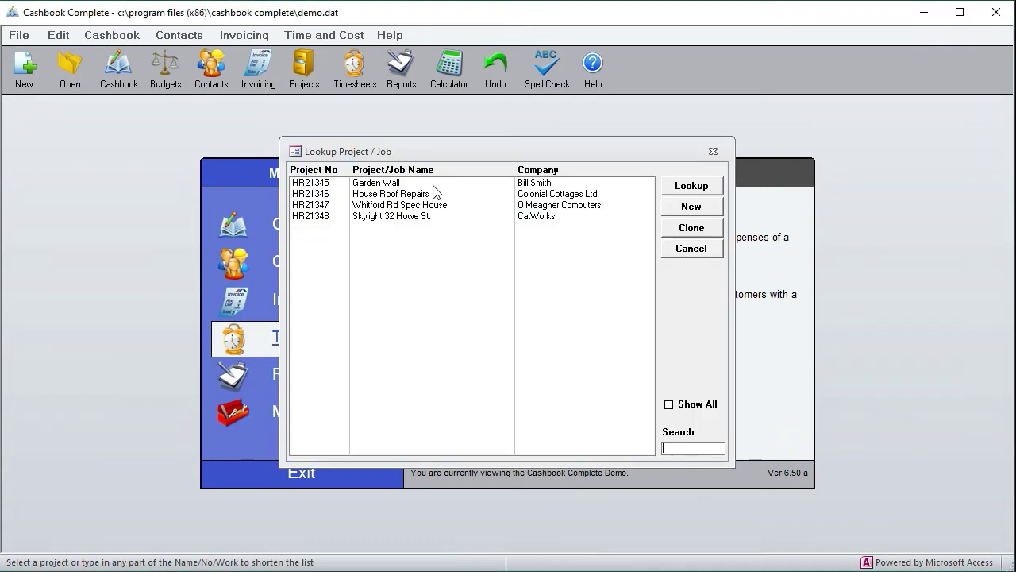
Step: Open the Garden Wall project and examine its name, company and order number fields, plus the cost details of its first item
{"action": "double_click", "coordinate": [392, 184]}
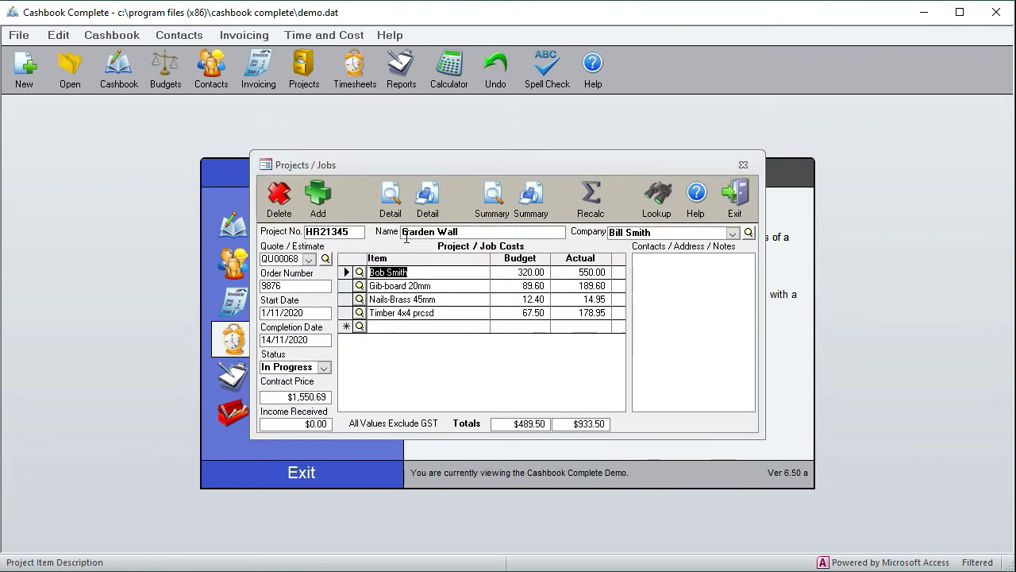
{"action": "left_click", "coordinate": [465, 234]}
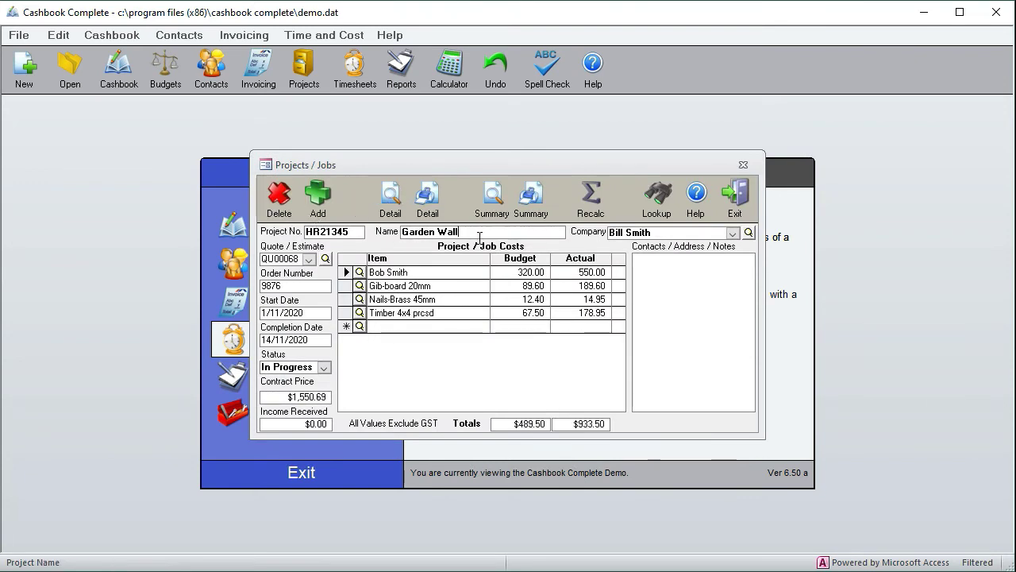
{"action": "left_click", "coordinate": [711, 234]}
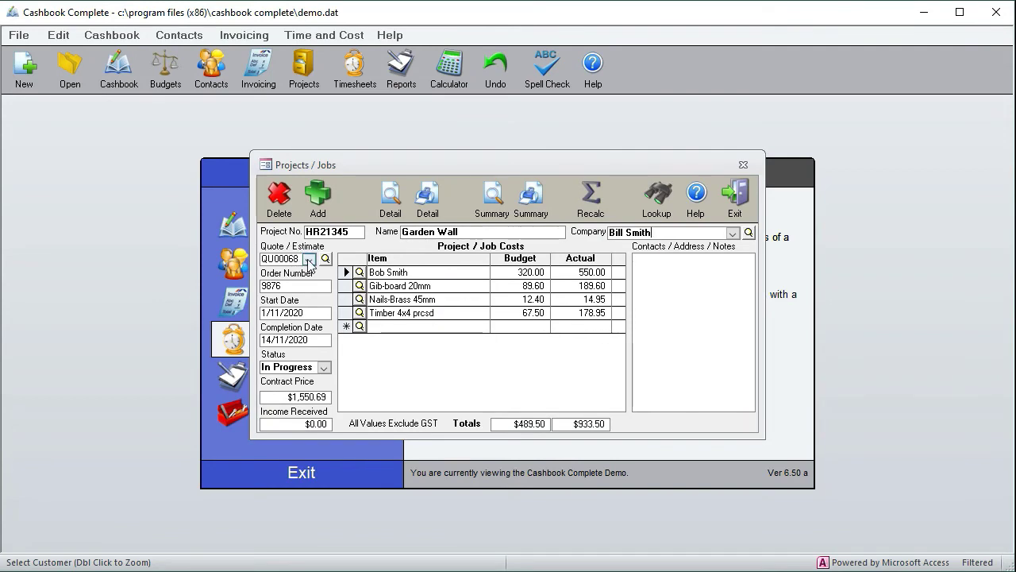
{"action": "left_click", "coordinate": [293, 284]}
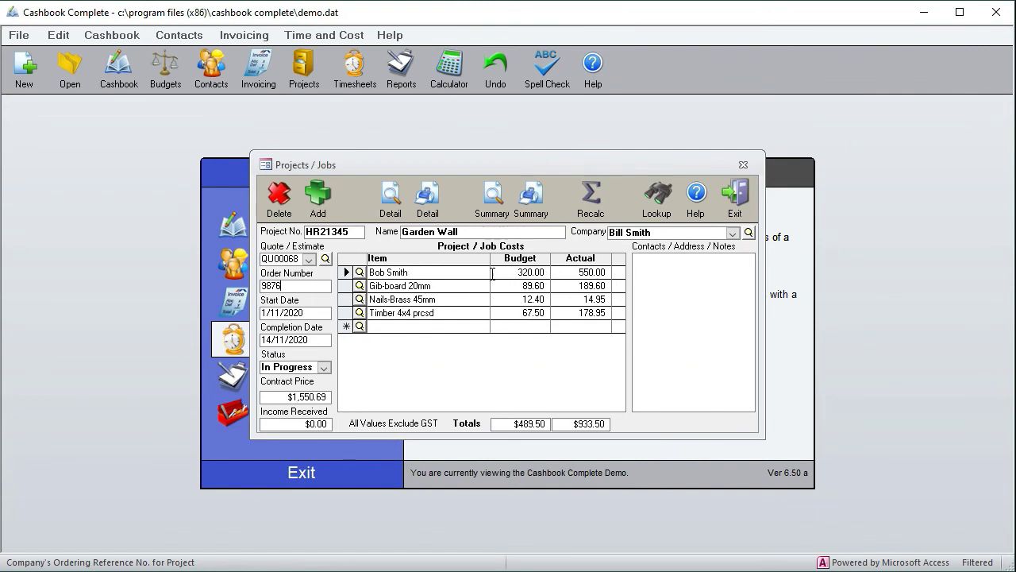
{"action": "left_click", "coordinate": [359, 272]}
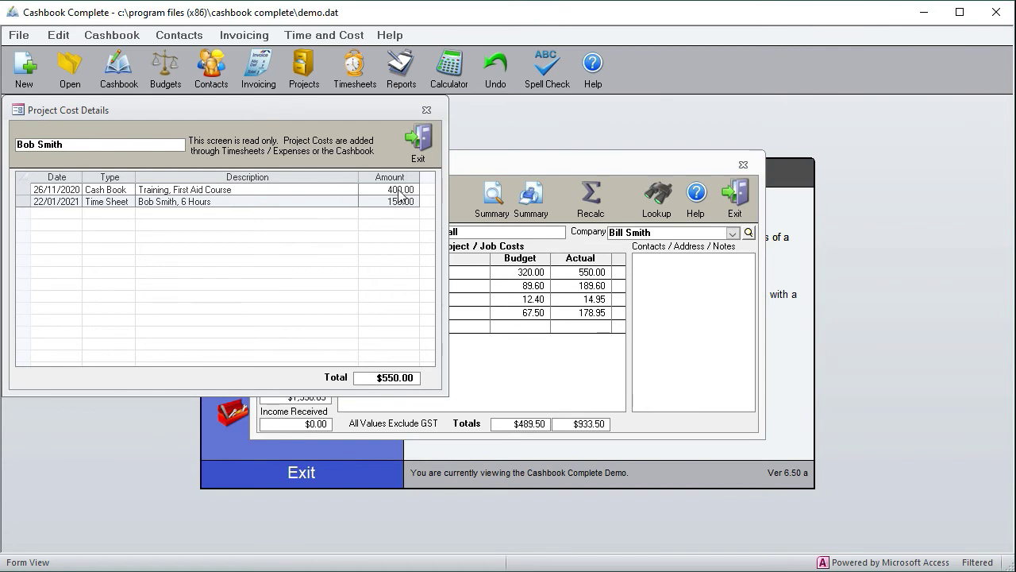
{"action": "left_click", "coordinate": [426, 110]}
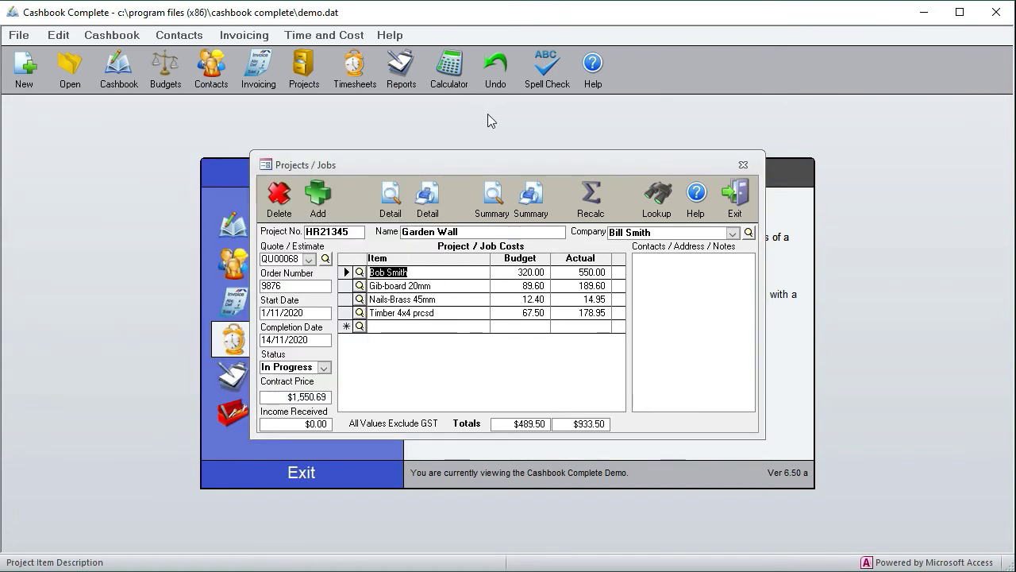
Step: Check which project and item the 26/11/2020 First Aid Course entry is assigned to in the cashbook, leaving both windows closed
{"action": "left_click_drag", "start_coordinate": [695, 162], "coordinate": [887, 246]}
{"action": "left_click", "coordinate": [310, 224]}
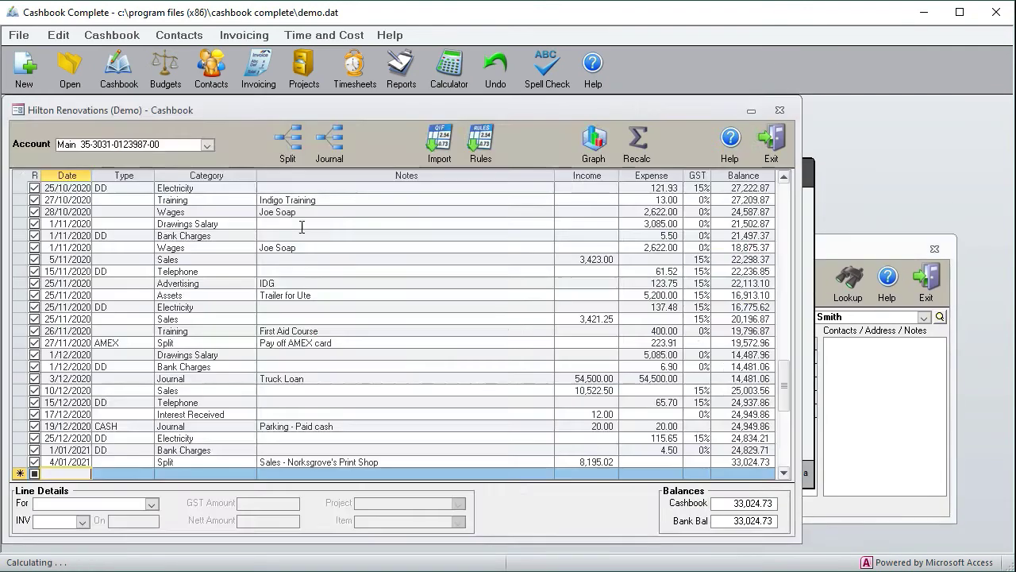
{"action": "left_click", "coordinate": [156, 334]}
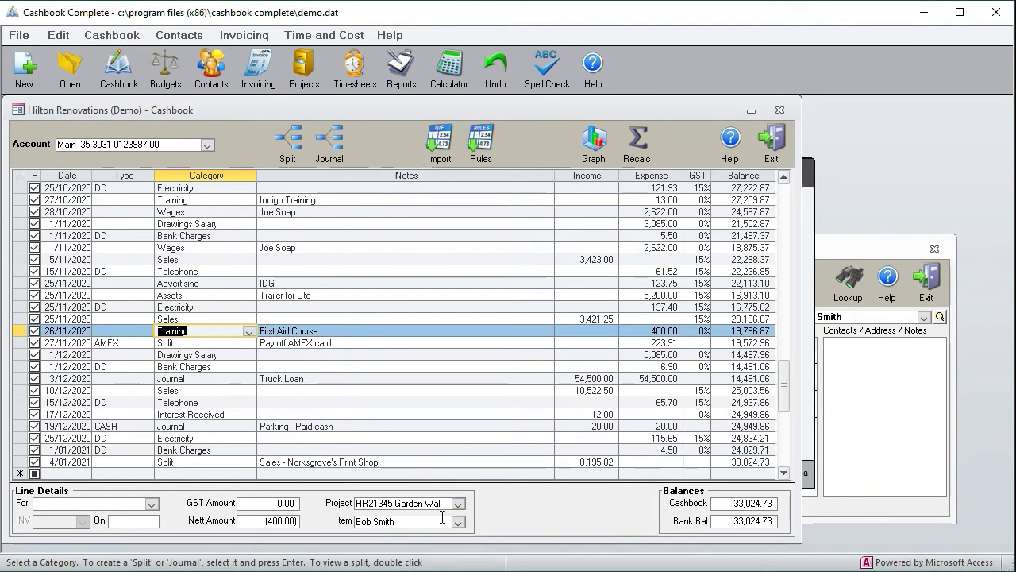
{"action": "left_click", "coordinate": [456, 522]}
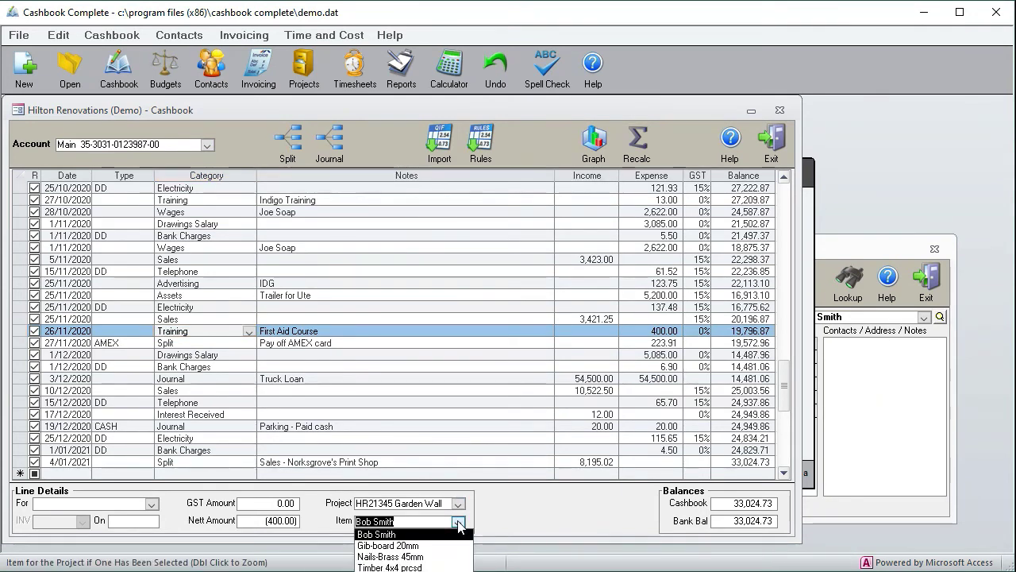
{"action": "left_click", "coordinate": [459, 523]}
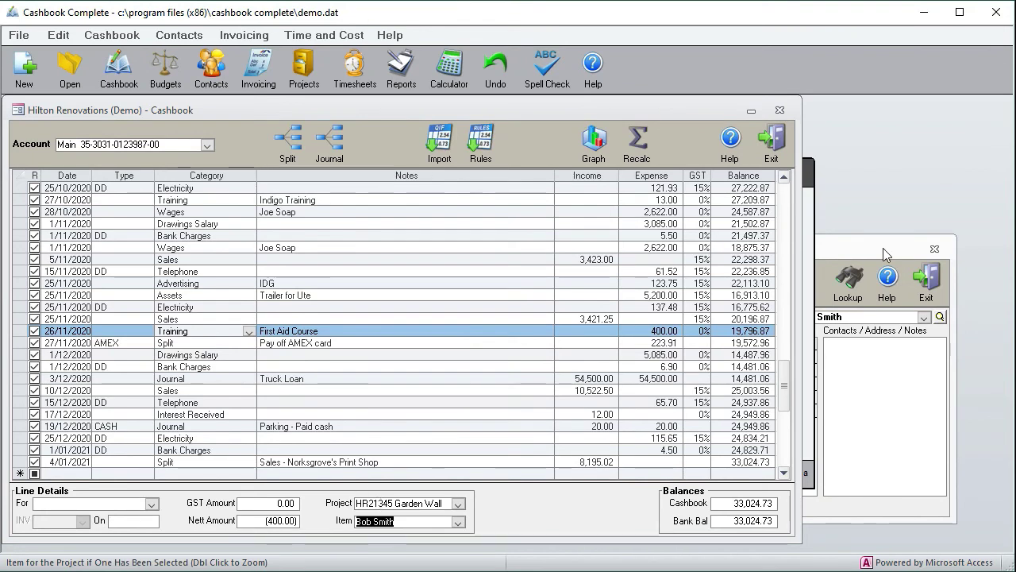
{"action": "double_click", "coordinate": [444, 521]}
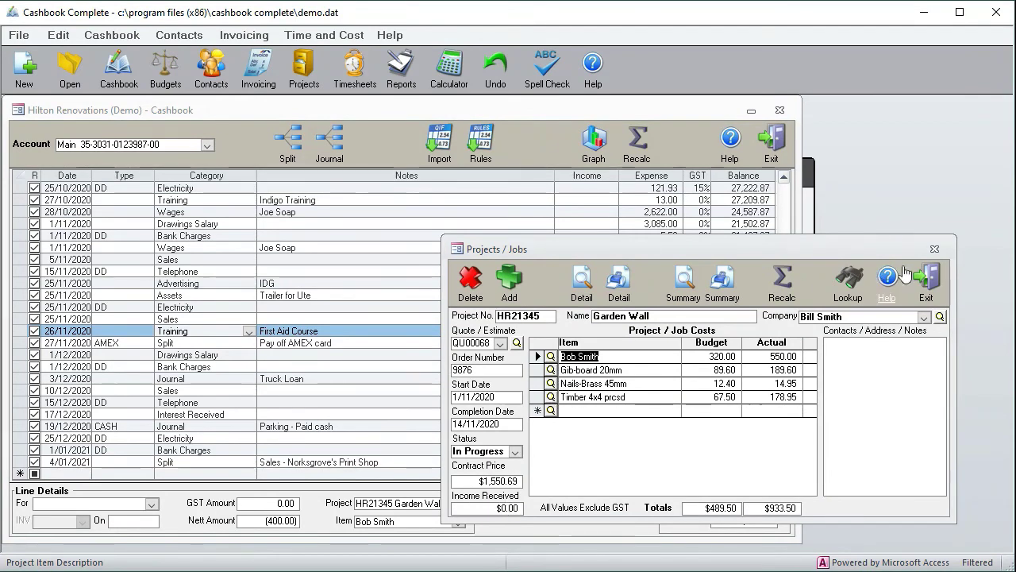
{"action": "left_click", "coordinate": [935, 249]}
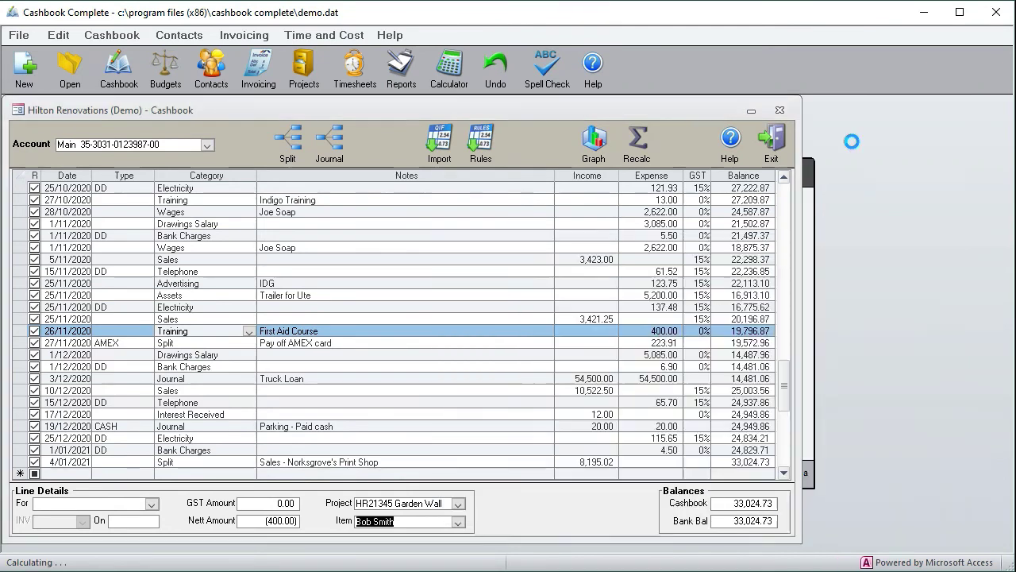
{"action": "left_click", "coordinate": [779, 110]}
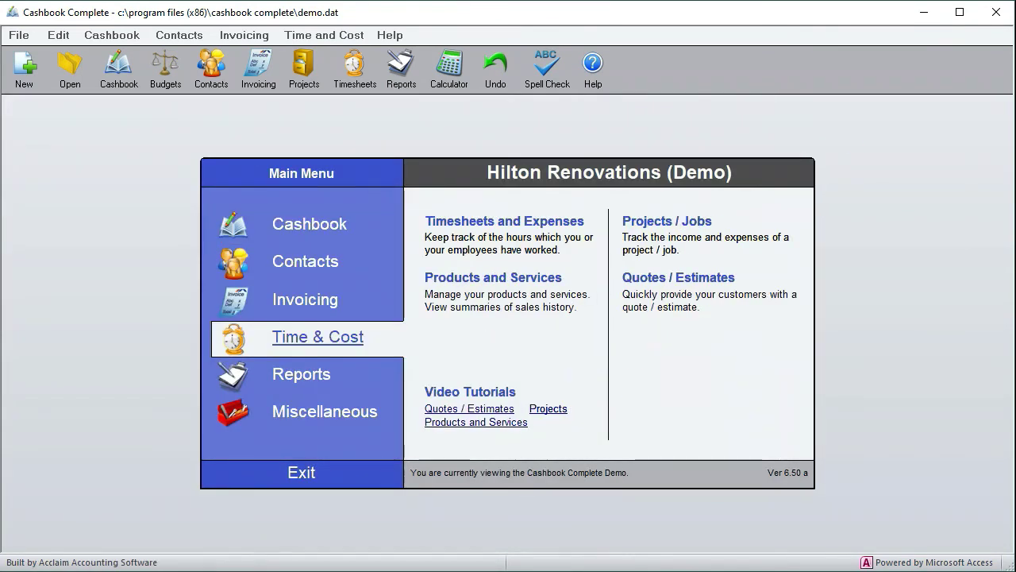
Step: Open the Whitford Rd Spec House project and examine the cost details of its Blueprint verification item, closing both windows when finished
{"action": "left_click", "coordinate": [664, 222]}
{"action": "double_click", "coordinate": [439, 208]}
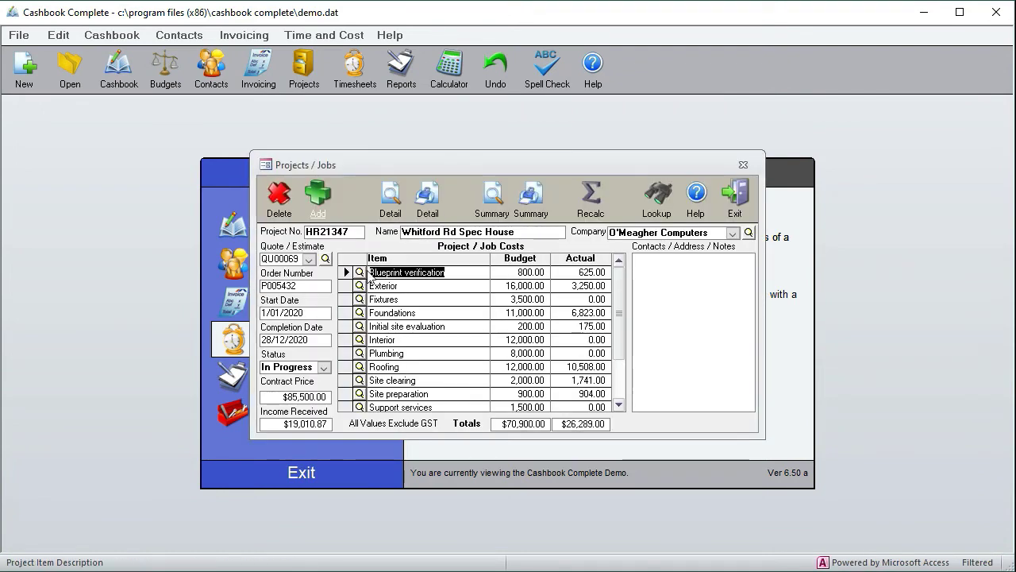
{"action": "left_click", "coordinate": [359, 273]}
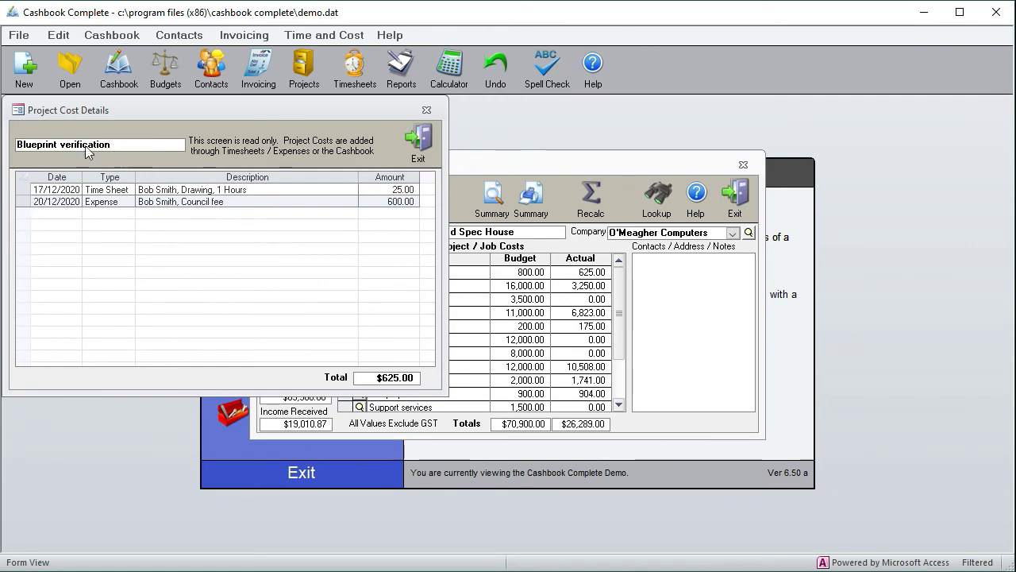
{"action": "left_click", "coordinate": [426, 111]}
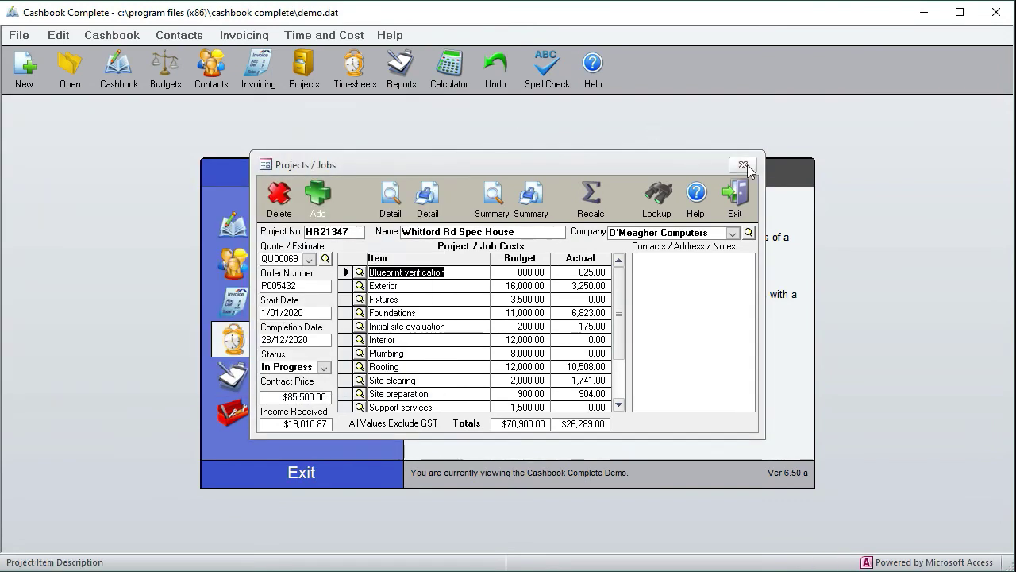
{"action": "left_click", "coordinate": [743, 164]}
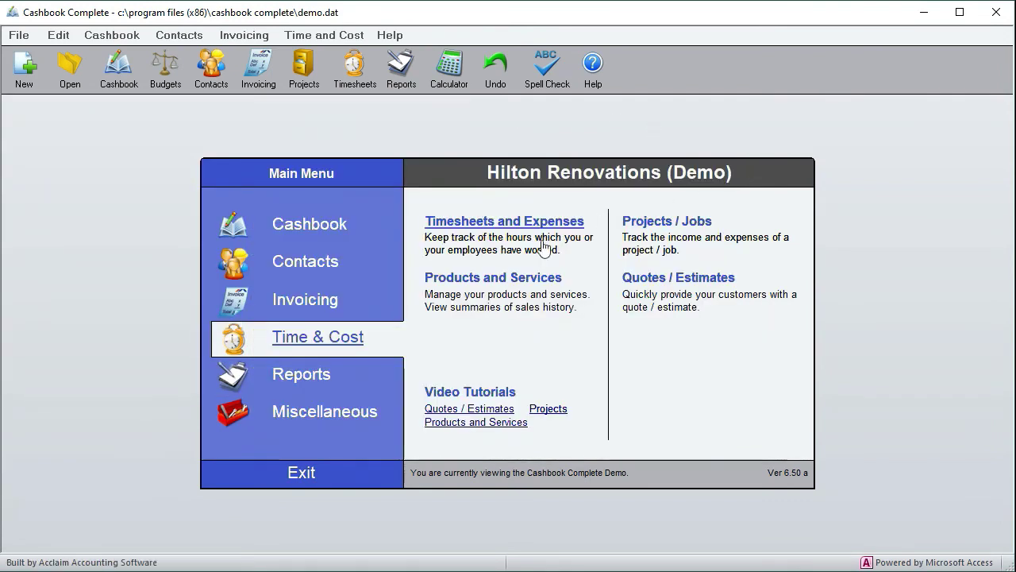
Step: Review the employee's timesheets and expenses back to the week starting 14/12/2020, checking the project item assigned to each entry
{"action": "left_click", "coordinate": [332, 340]}
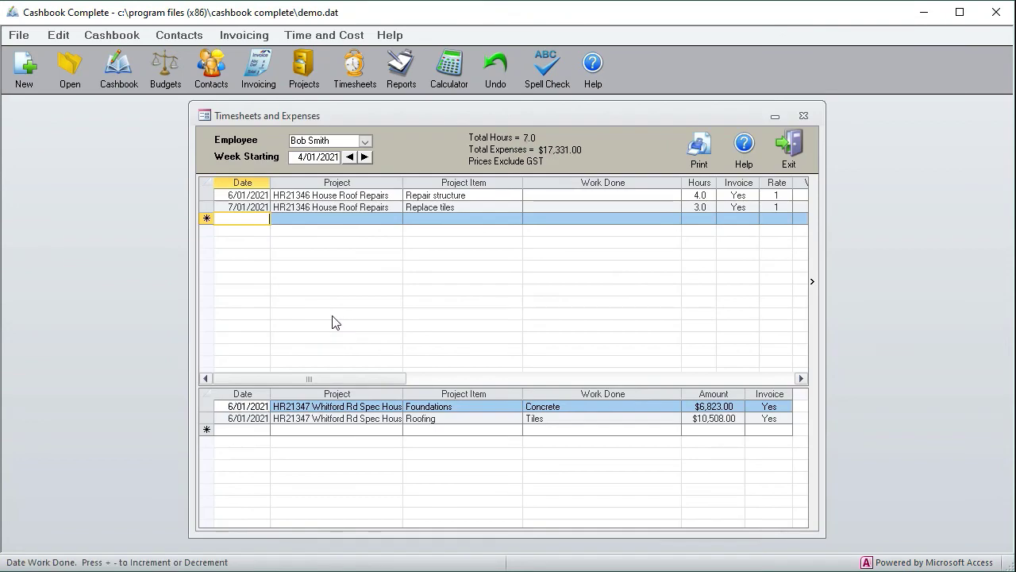
{"action": "left_click", "coordinate": [349, 157]}
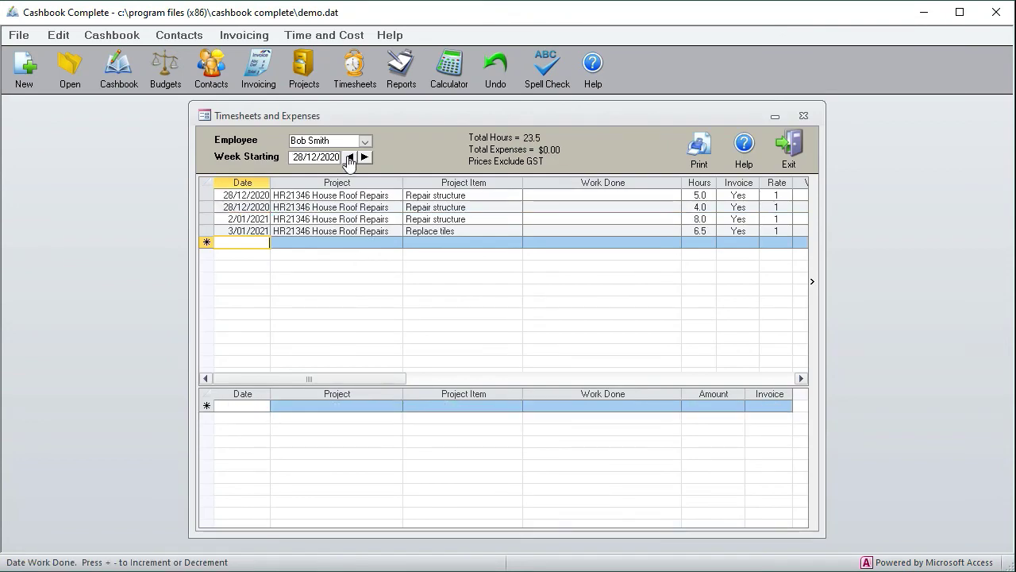
{"action": "left_click", "coordinate": [349, 157]}
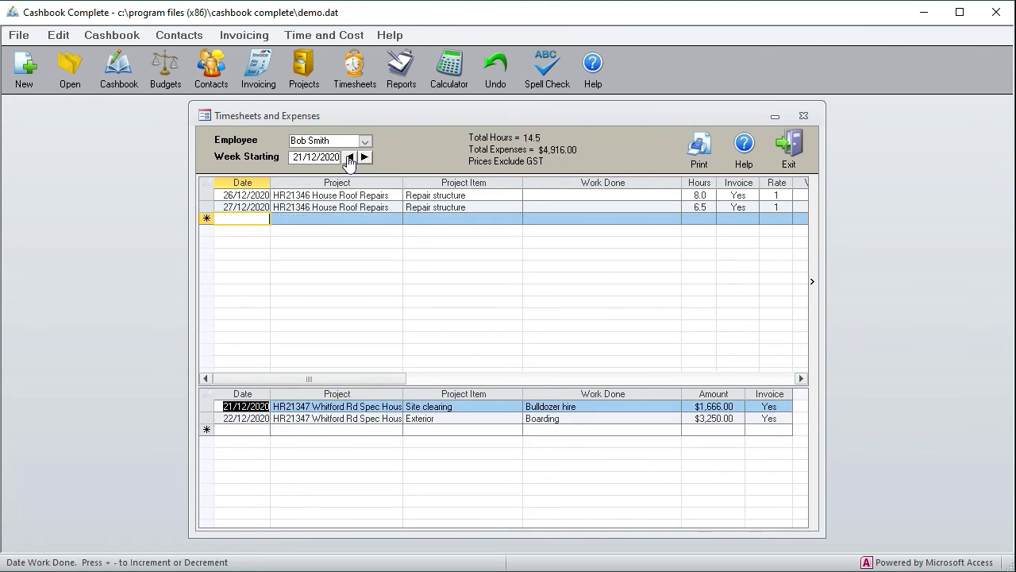
{"action": "left_click", "coordinate": [350, 157]}
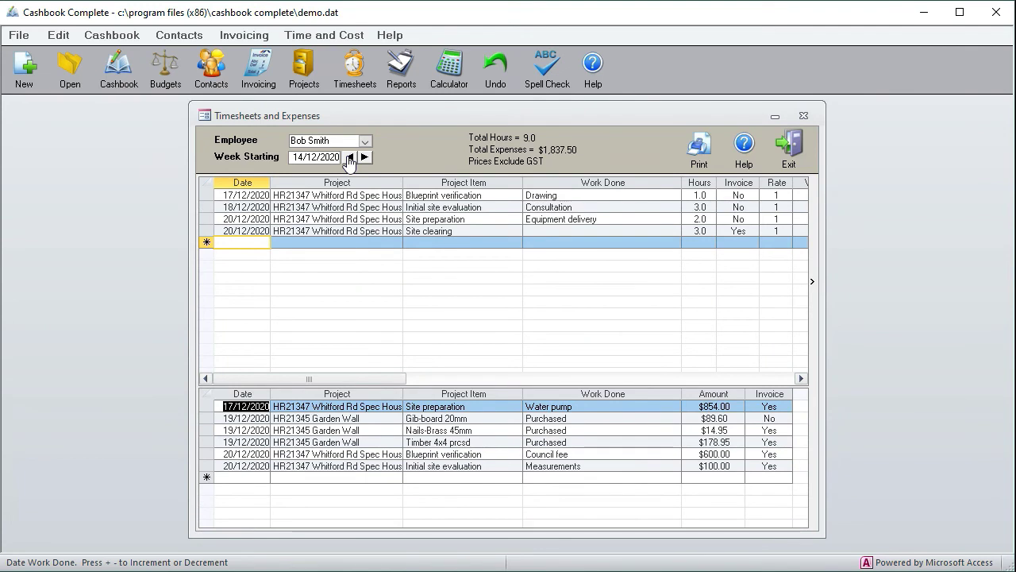
{"action": "left_click", "coordinate": [407, 195]}
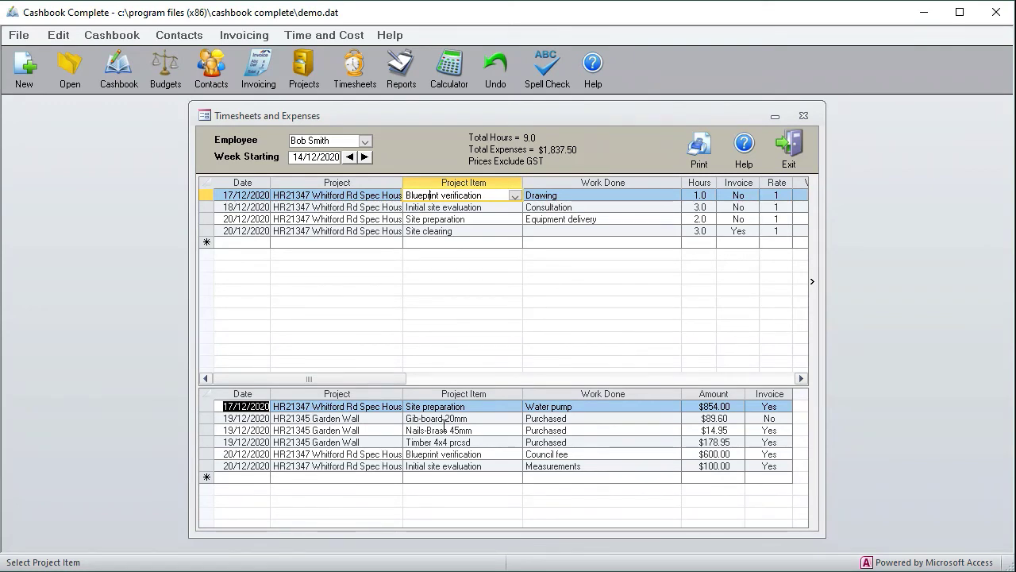
{"action": "left_click", "coordinate": [803, 117]}
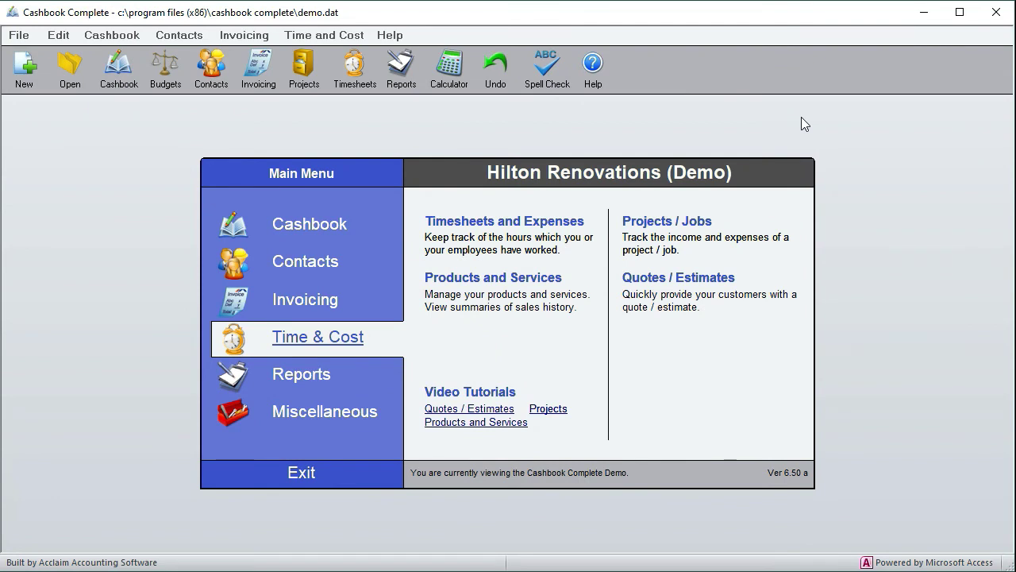
Step: Check the invoice status of the House Roof Repairs timesheet entries for the week starting 4/01/2021
{"action": "left_click", "coordinate": [318, 342]}
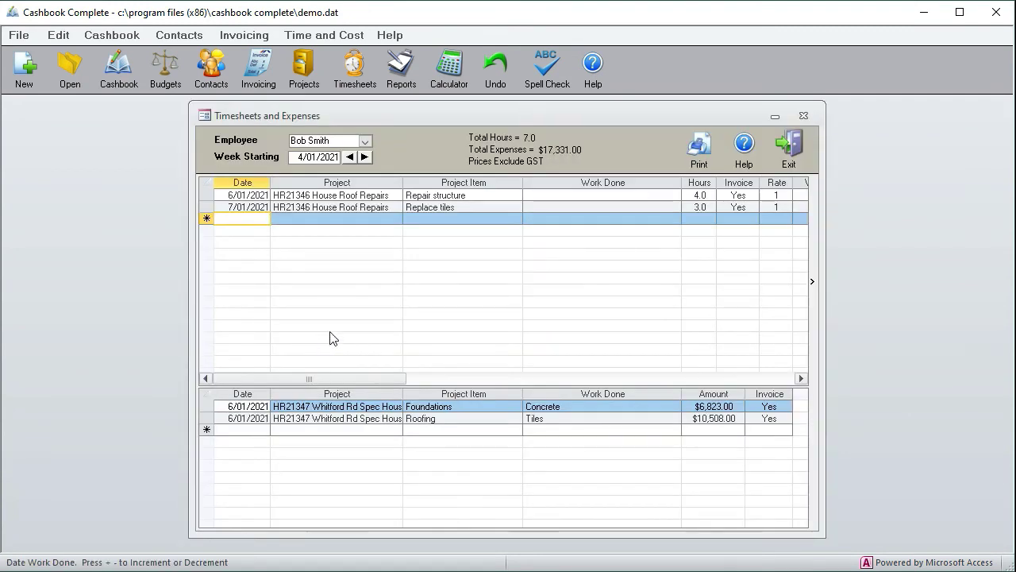
{"action": "left_click", "coordinate": [740, 195]}
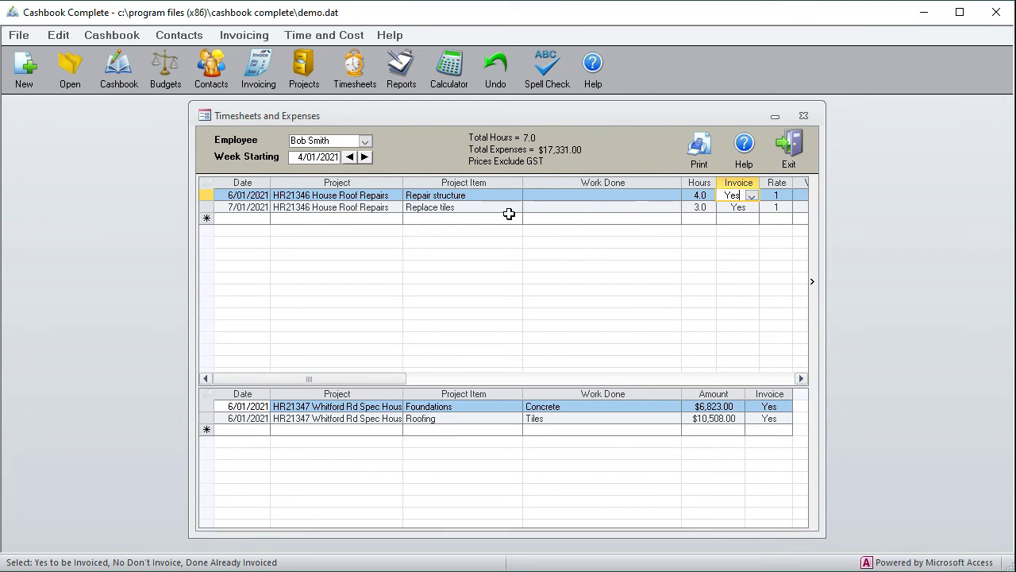
{"action": "left_click", "coordinate": [352, 195]}
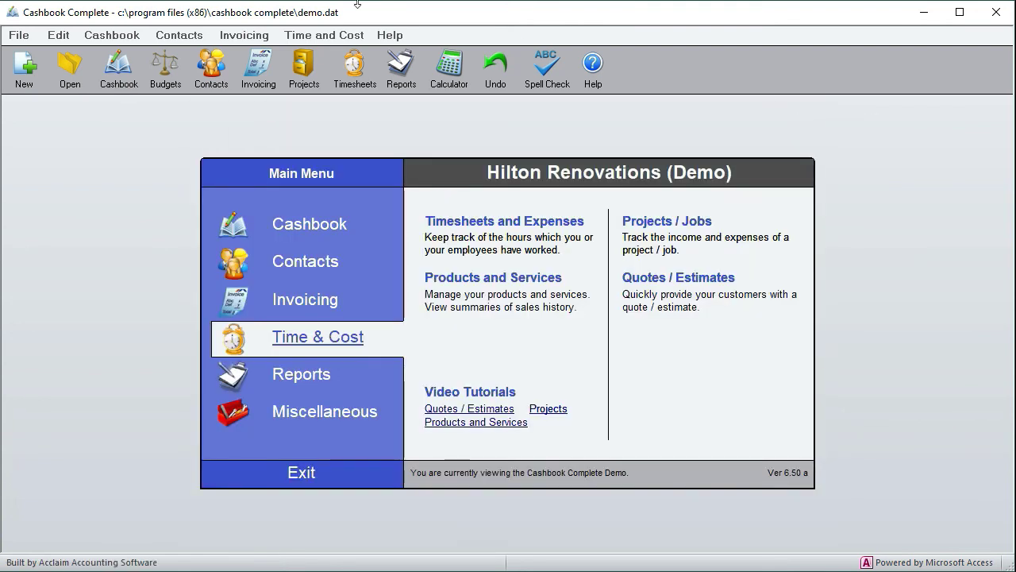
Step: Create a new invoice from the timesheets and employee expenses of the House Roof Repairs project, then close it
{"action": "left_click", "coordinate": [242, 35]}
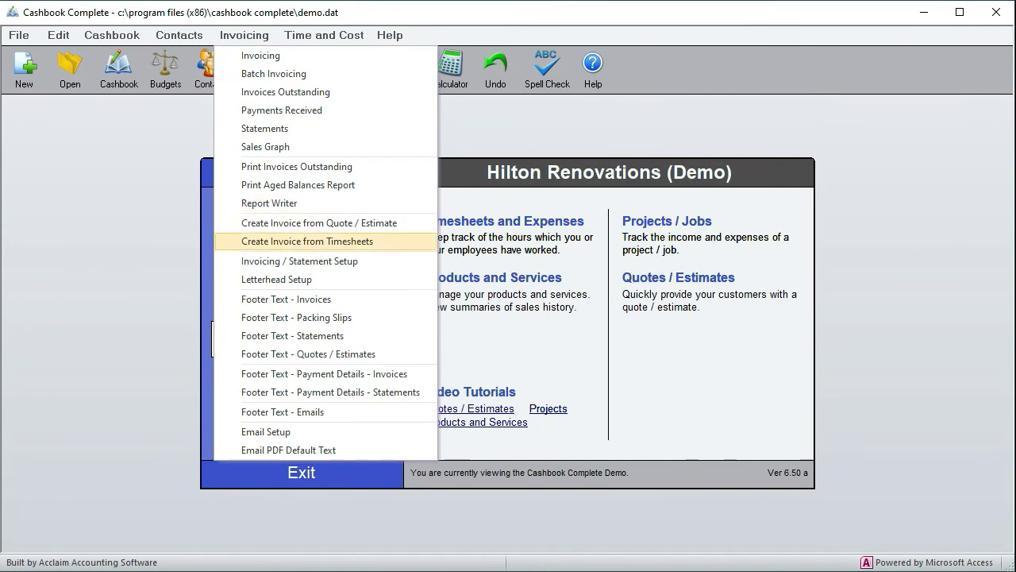
{"action": "left_click", "coordinate": [306, 241]}
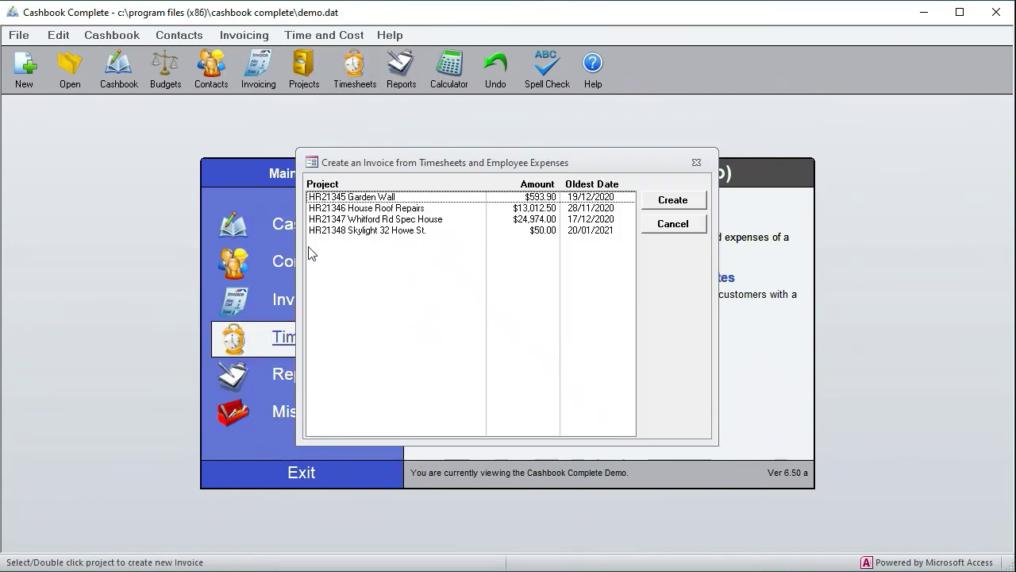
{"action": "left_click", "coordinate": [392, 210]}
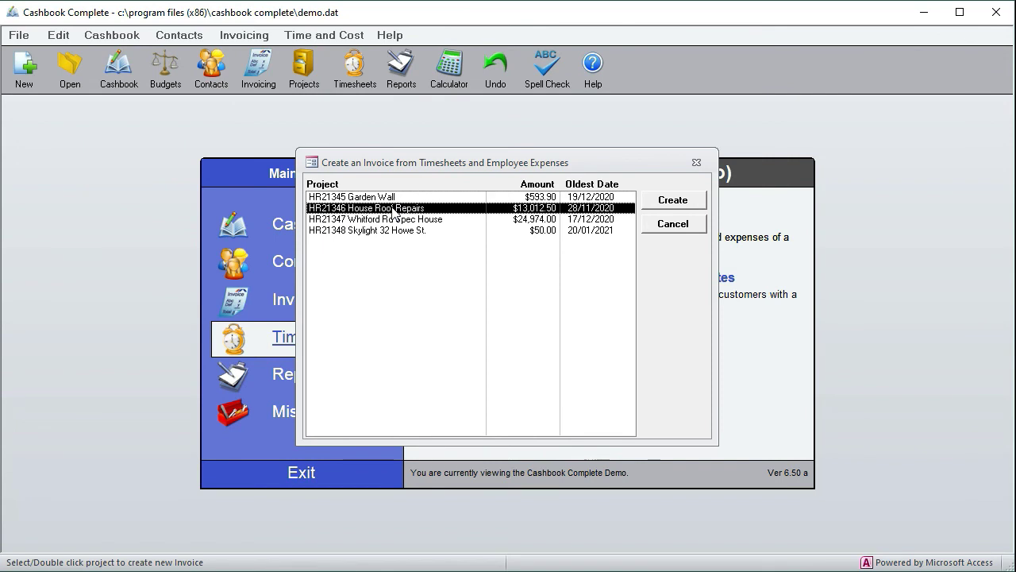
{"action": "left_click", "coordinate": [677, 204]}
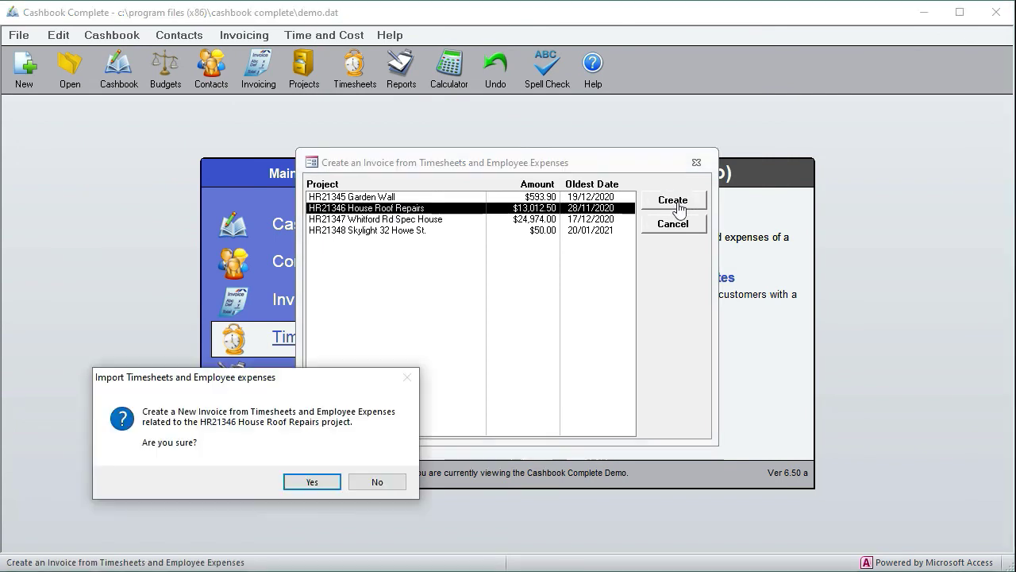
{"action": "left_click", "coordinate": [321, 485]}
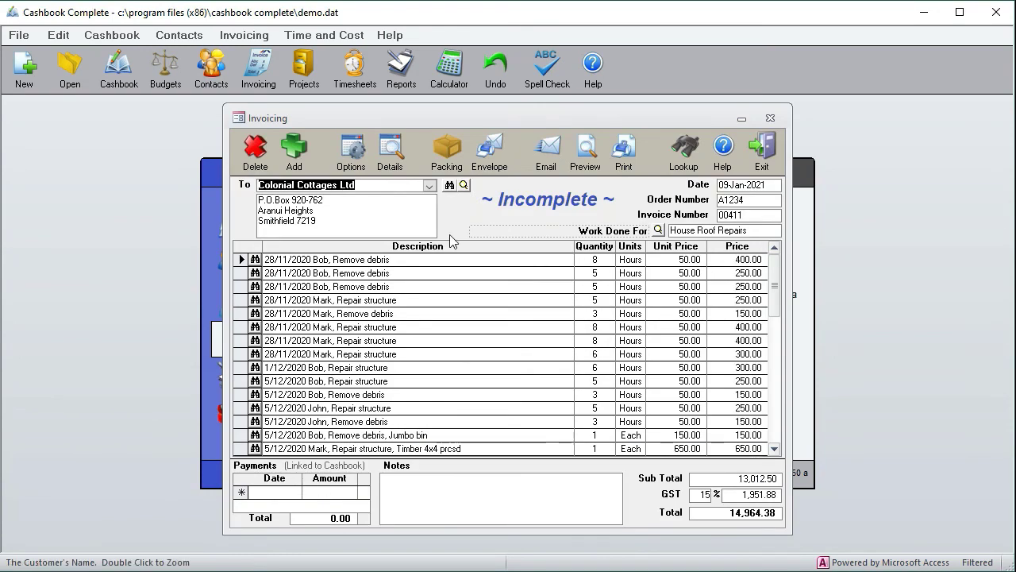
{"action": "left_click", "coordinate": [769, 117]}
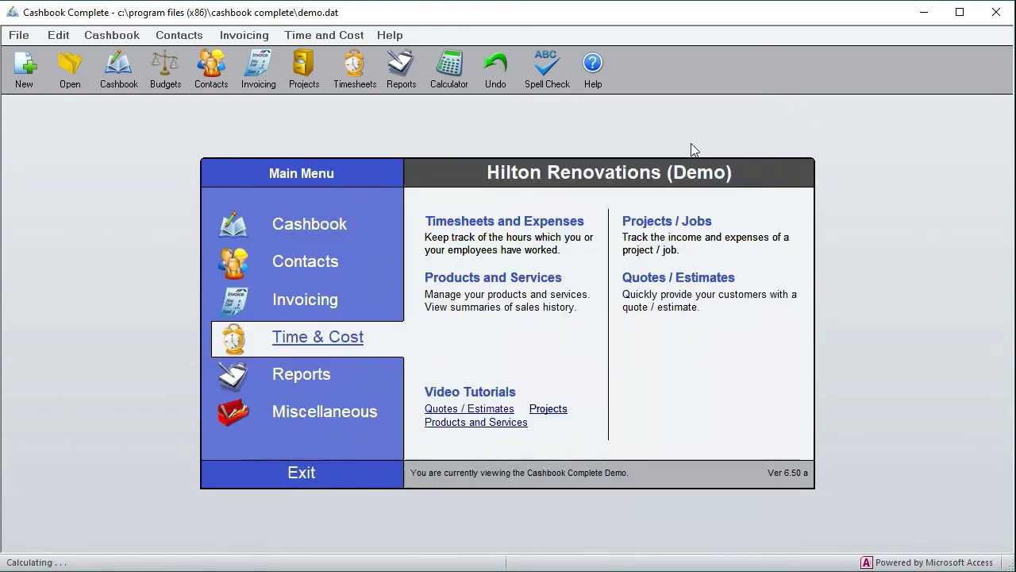
Step: Recheck the invoice status of both House Roof Repairs timesheet entries for the week starting 4/01/2021 after invoicing
{"action": "left_click", "coordinate": [327, 338]}
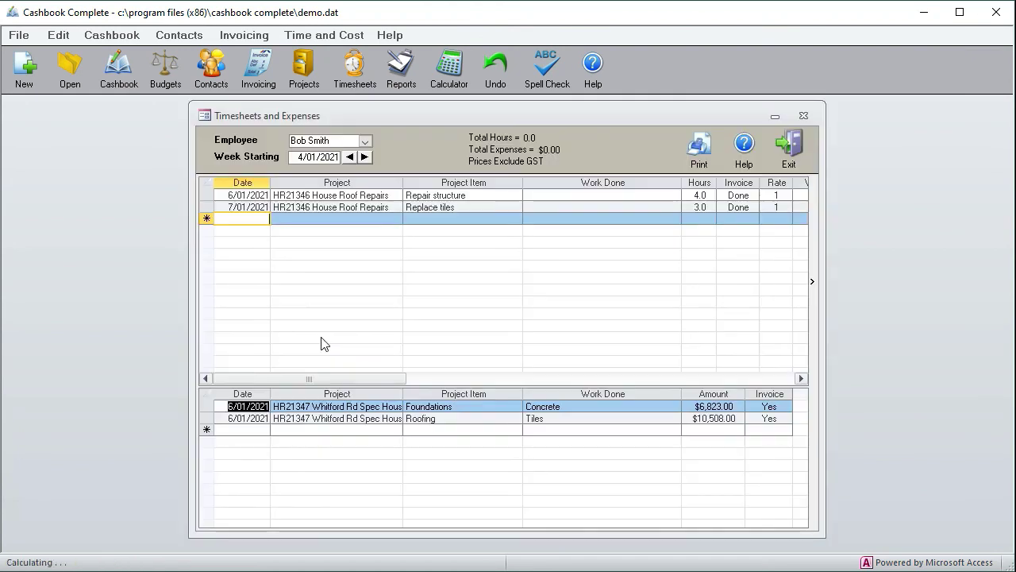
{"action": "left_click", "coordinate": [746, 196]}
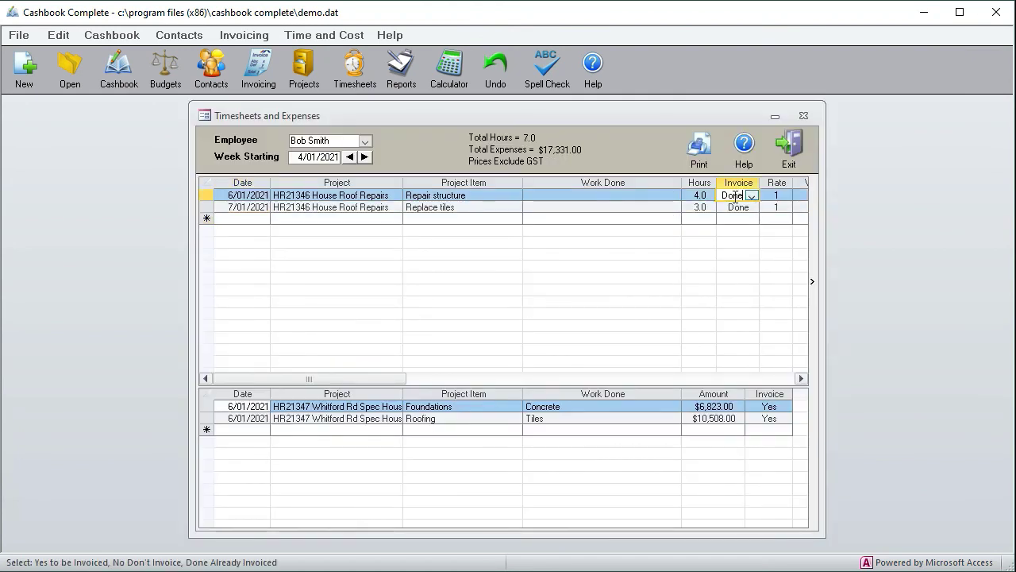
{"action": "left_click", "coordinate": [732, 207]}
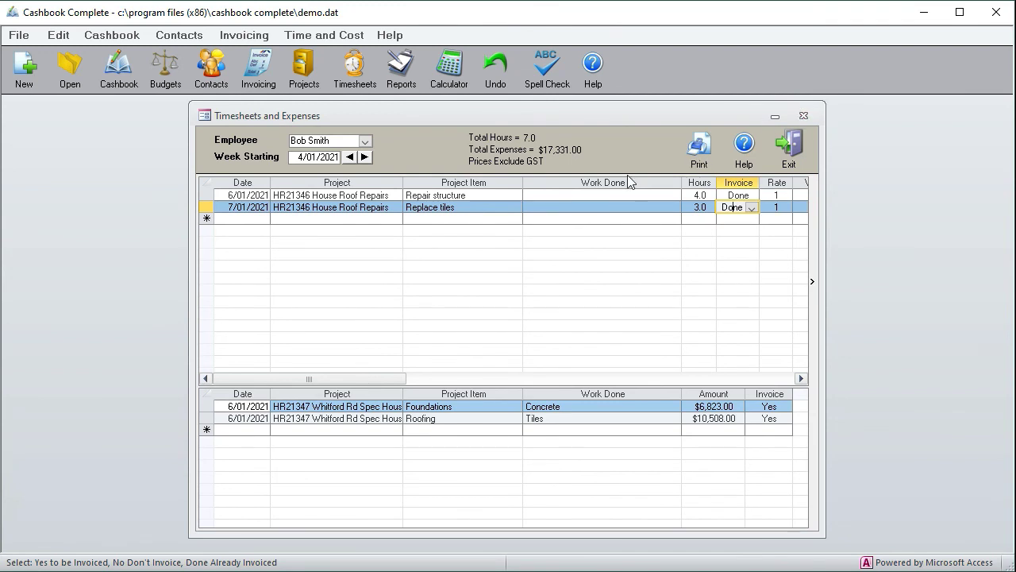
{"action": "left_click", "coordinate": [803, 115]}
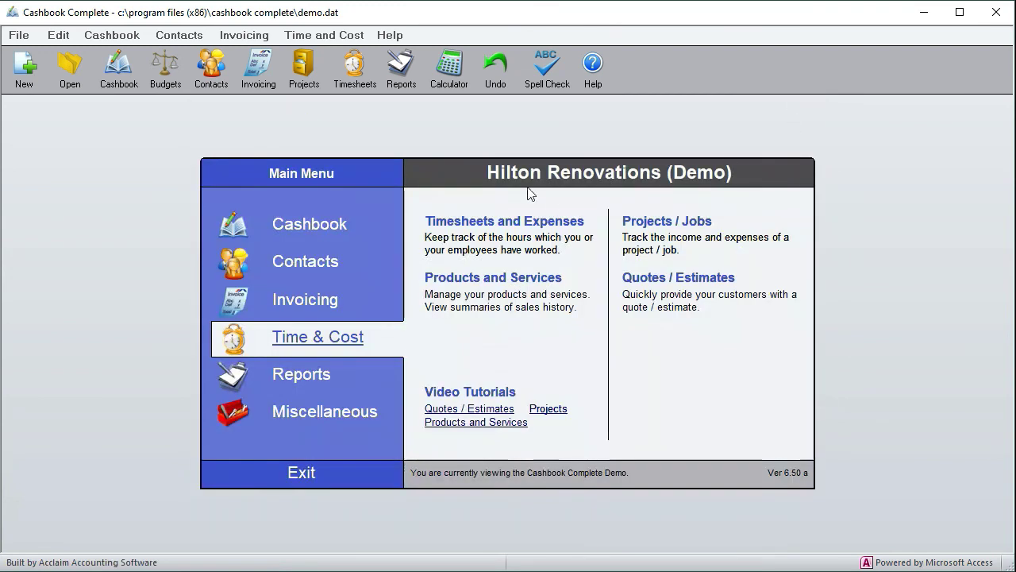
Step: Open the Garden Wall project again from the project list
{"action": "left_click", "coordinate": [659, 228]}
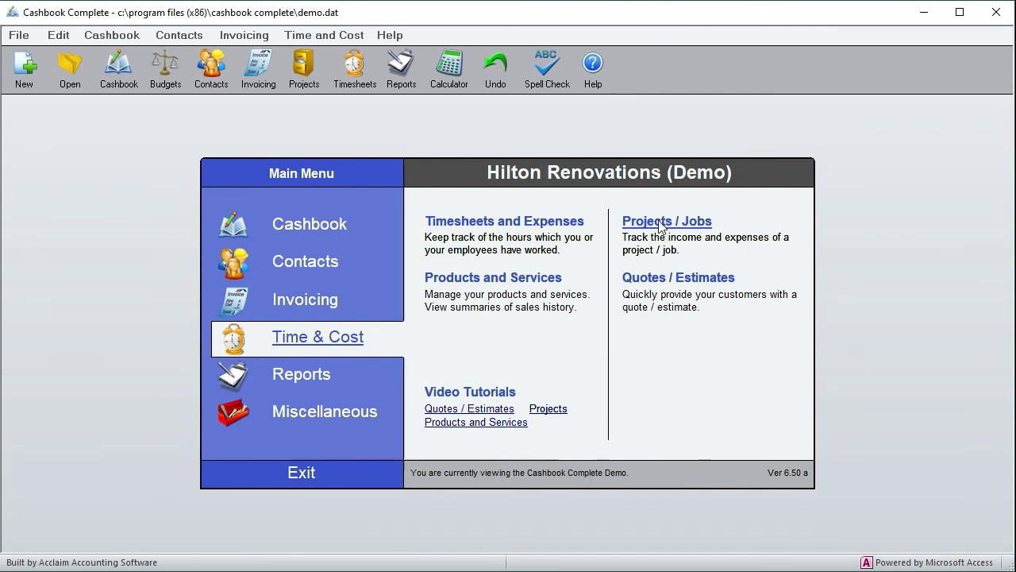
{"action": "double_click", "coordinate": [421, 182]}
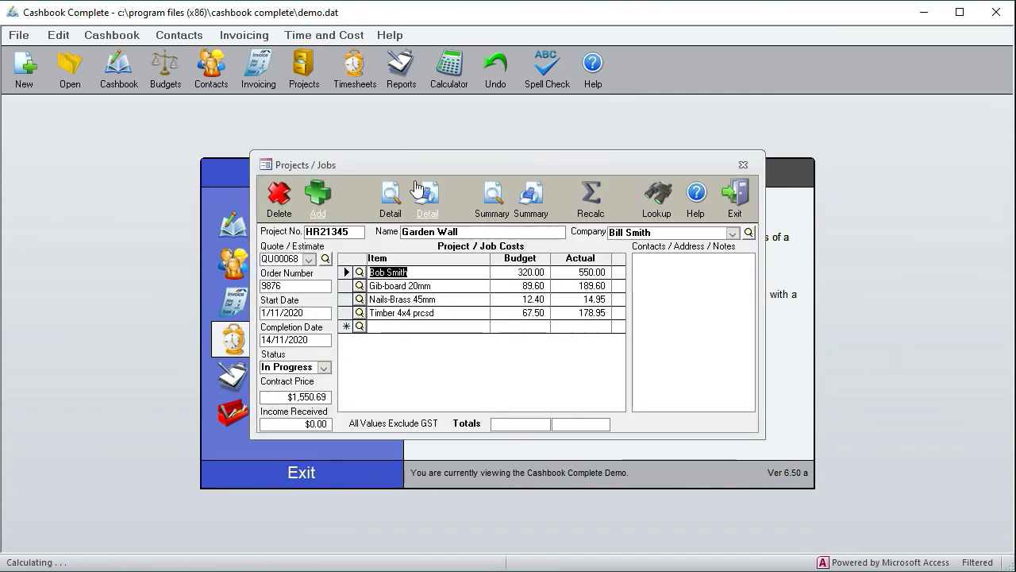